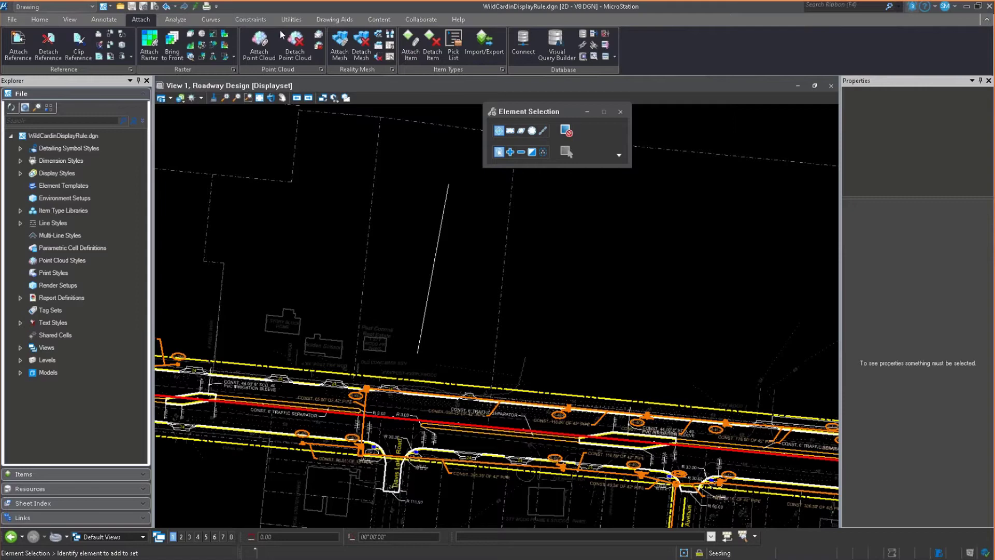
Step: Switch the ribbon to the Analyze tab in the WildCardinDisplayRule drawing
click(175, 20)
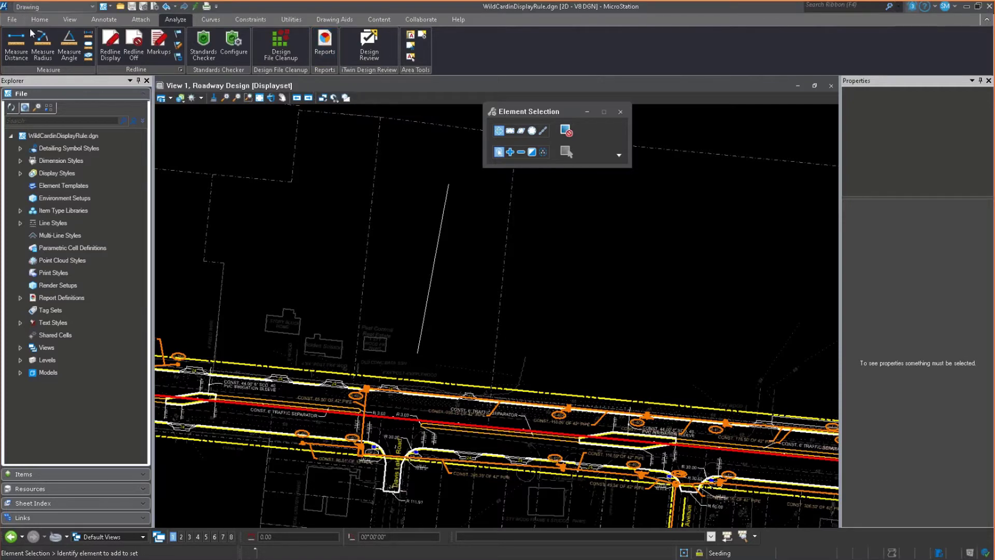
Step: Open Sign_Example.dgn and place the Reports manager over the drawing
click(12, 20)
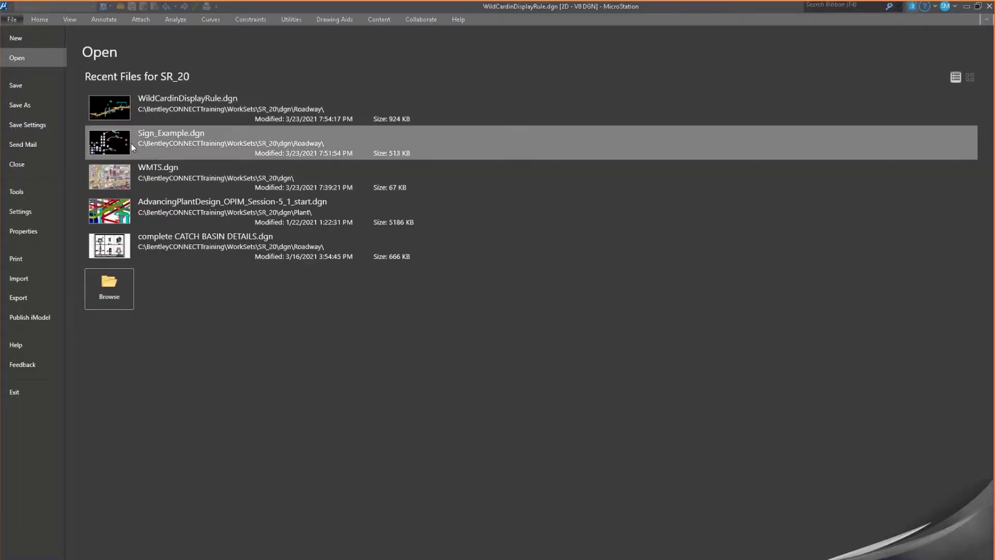
key(Escape)
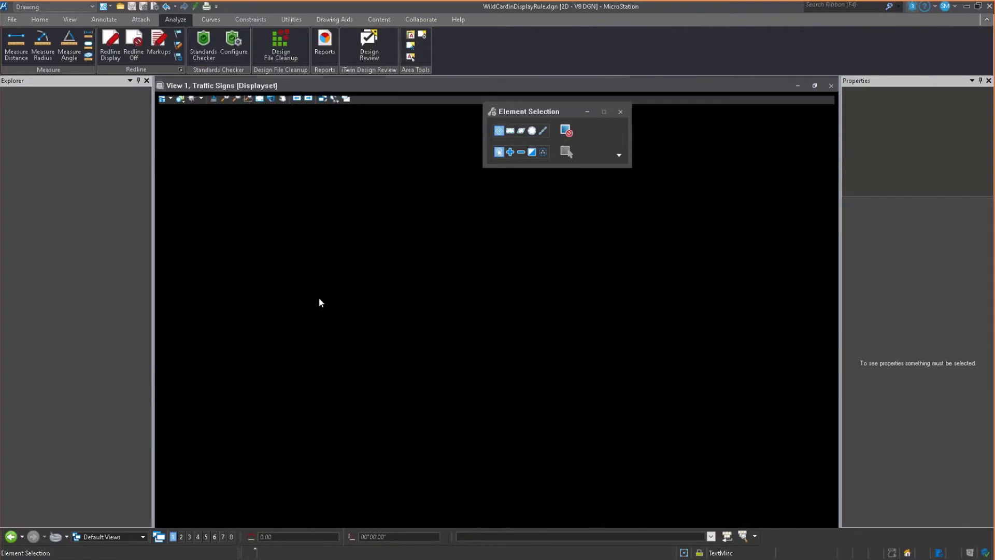
click(324, 44)
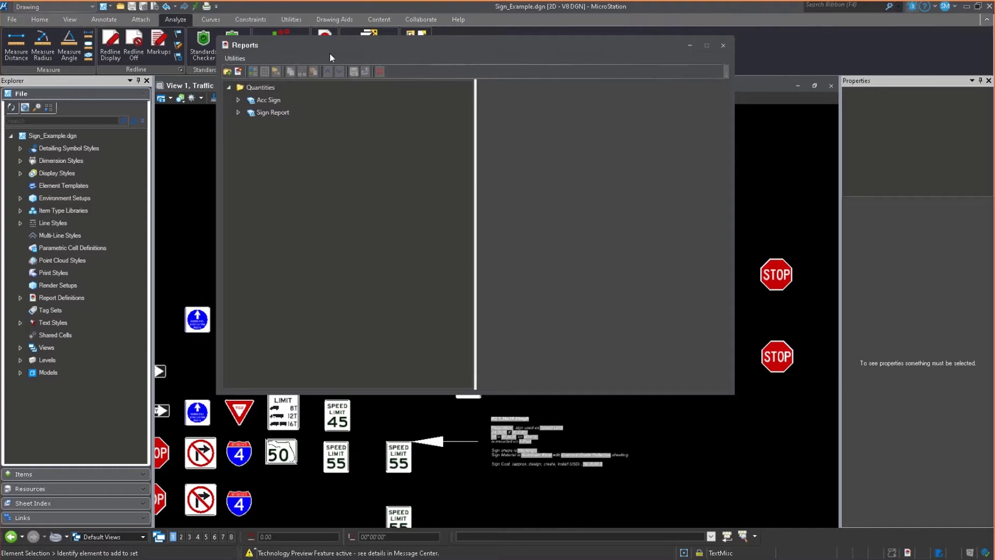
drag(330, 54, 264, 77)
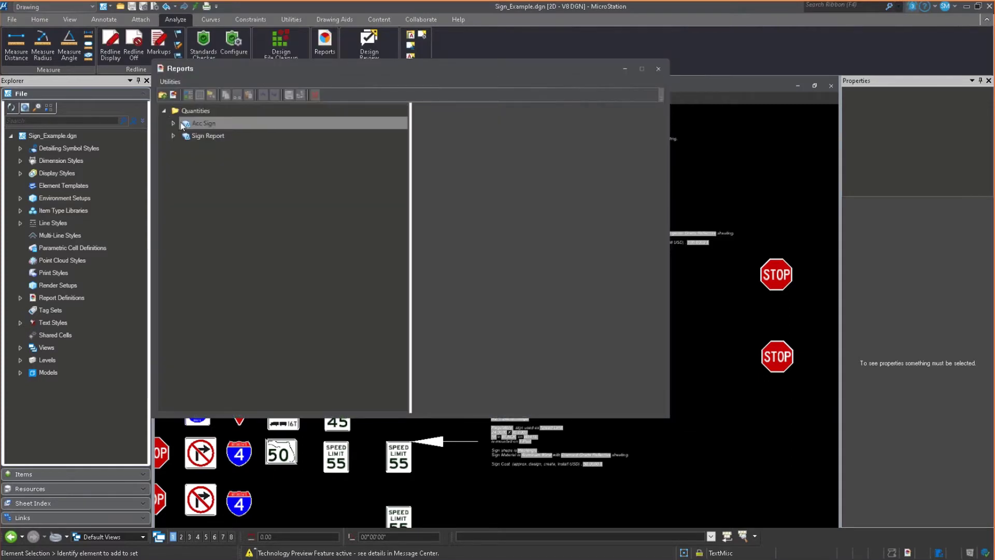
Step: Select the Acc Sign report definition and review its Groups & Aggregates and Summarize settings
click(197, 123)
click(173, 123)
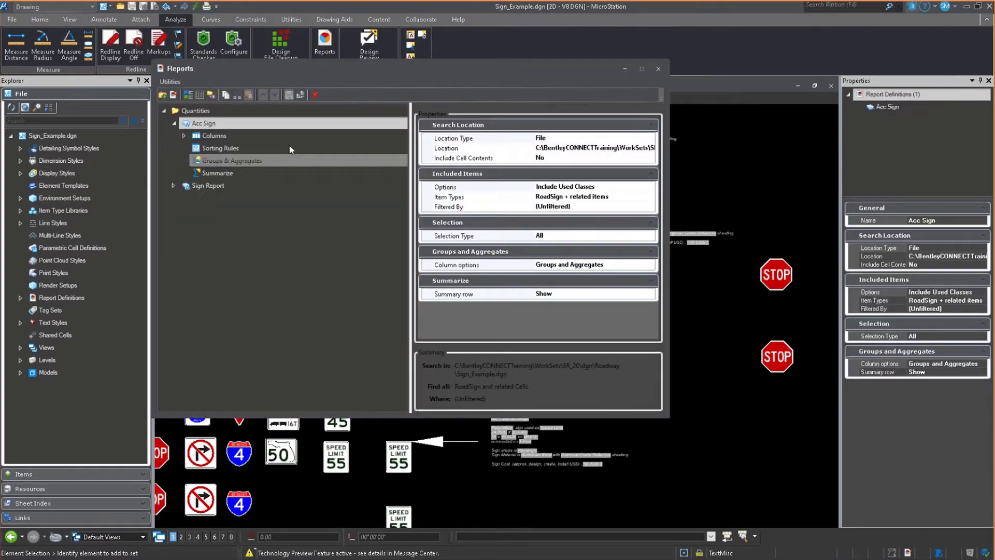
click(300, 94)
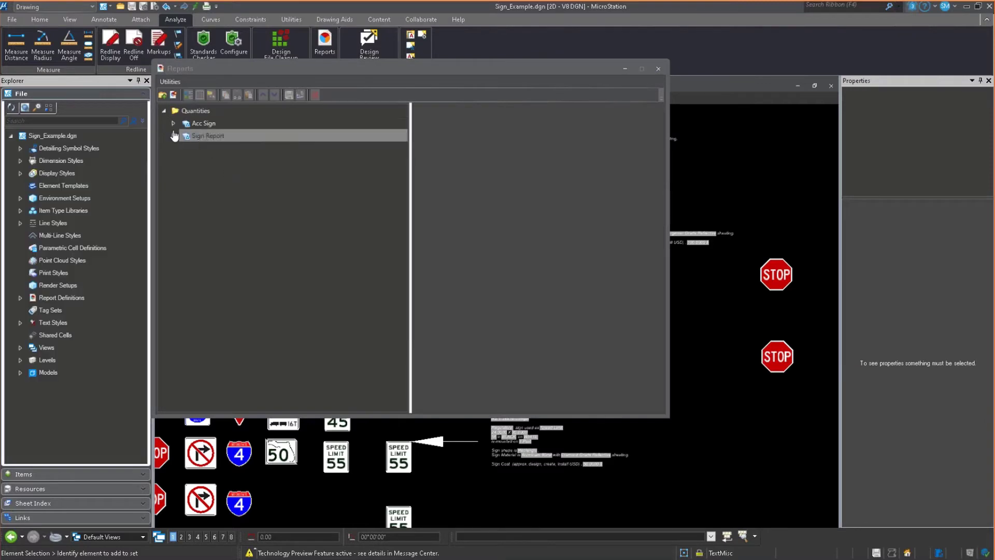
click(228, 161)
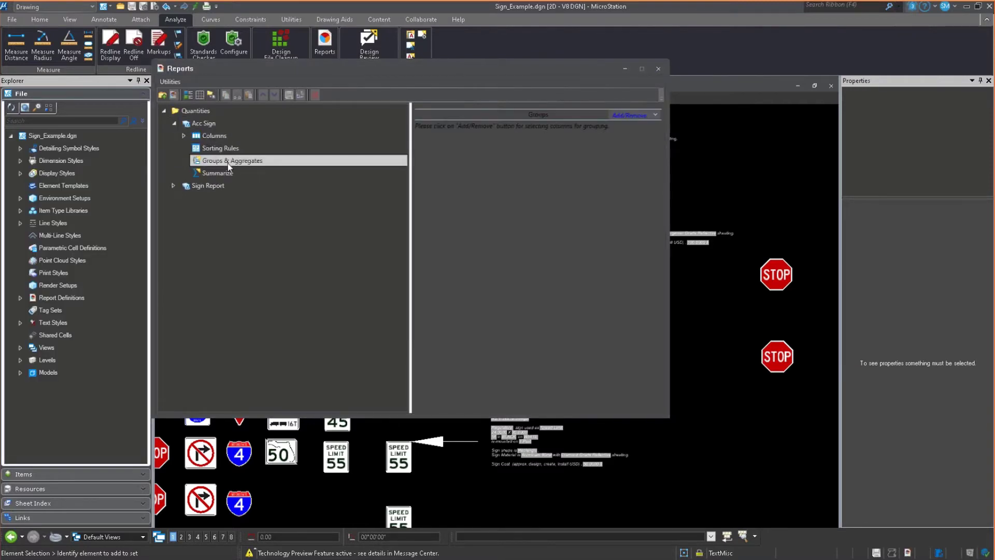
click(227, 171)
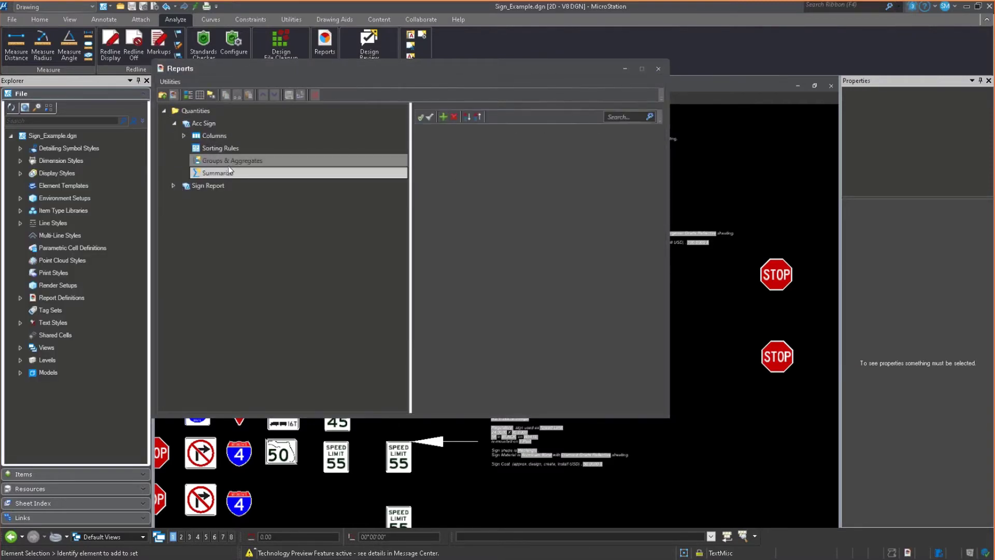
click(204, 125)
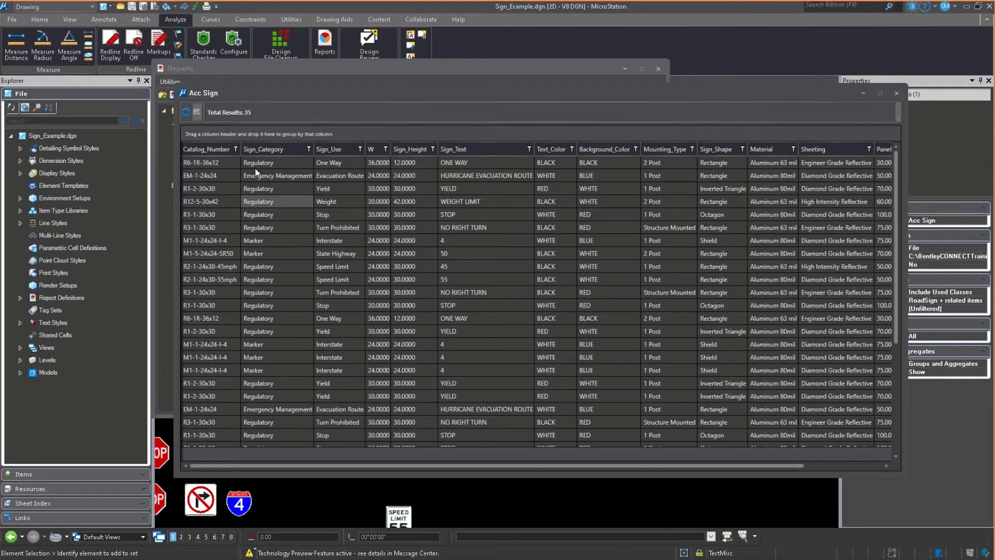
drag(253, 93, 157, 78)
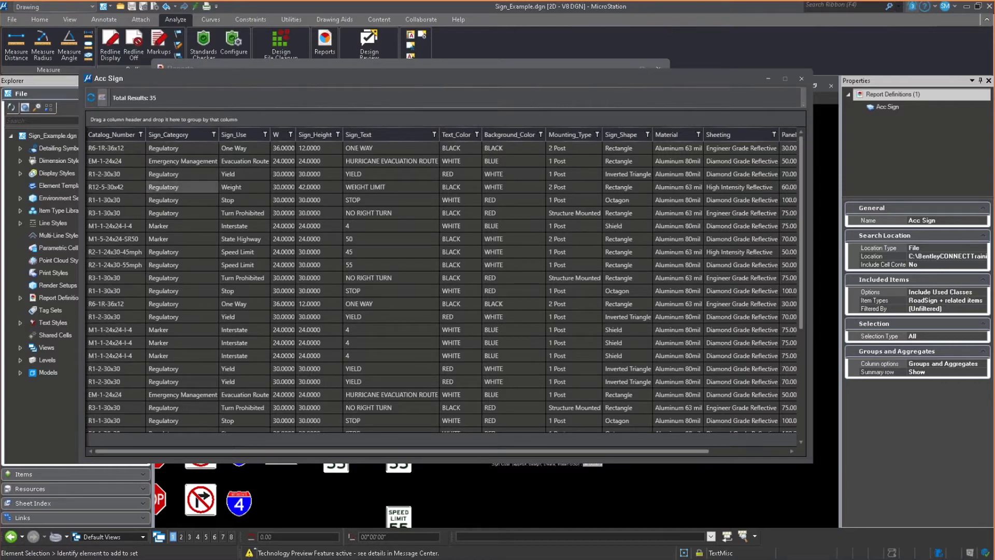
Step: Close the Acc Sign preview and group the report by Sign_Use
click(801, 80)
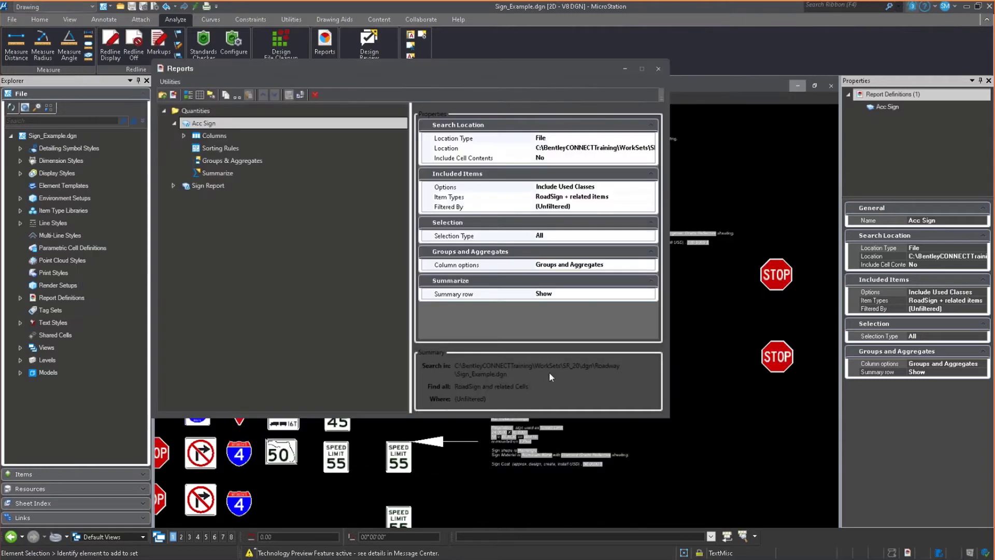
click(216, 160)
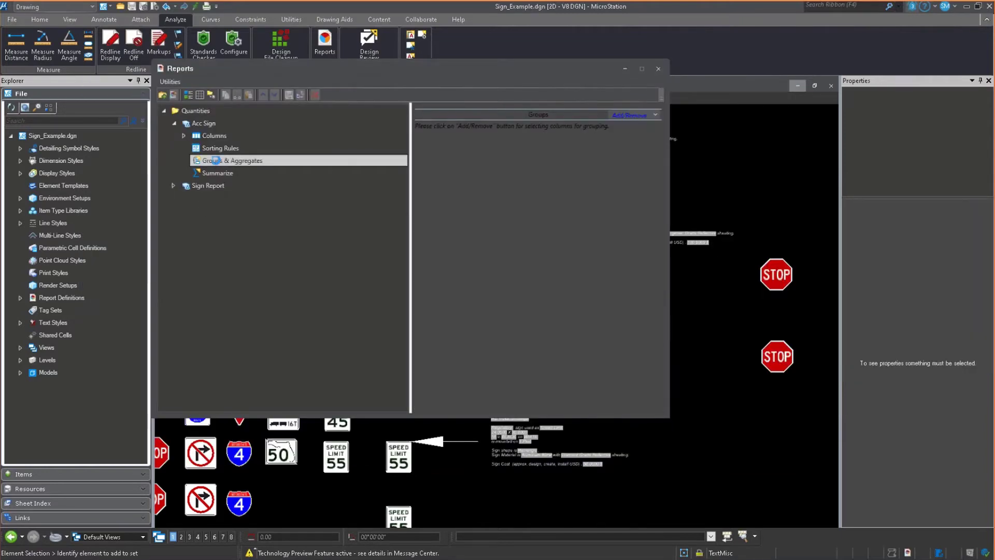
click(654, 115)
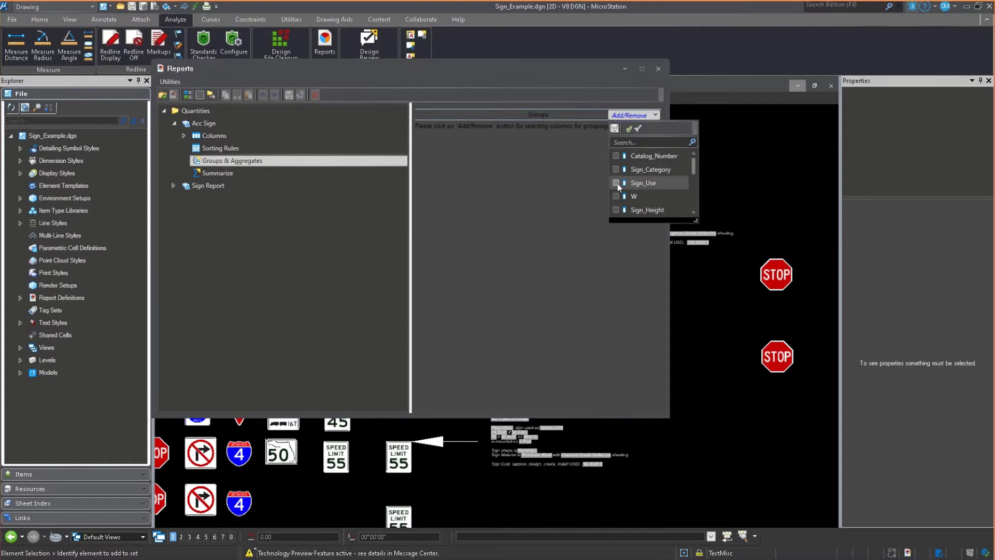
click(507, 253)
click(655, 114)
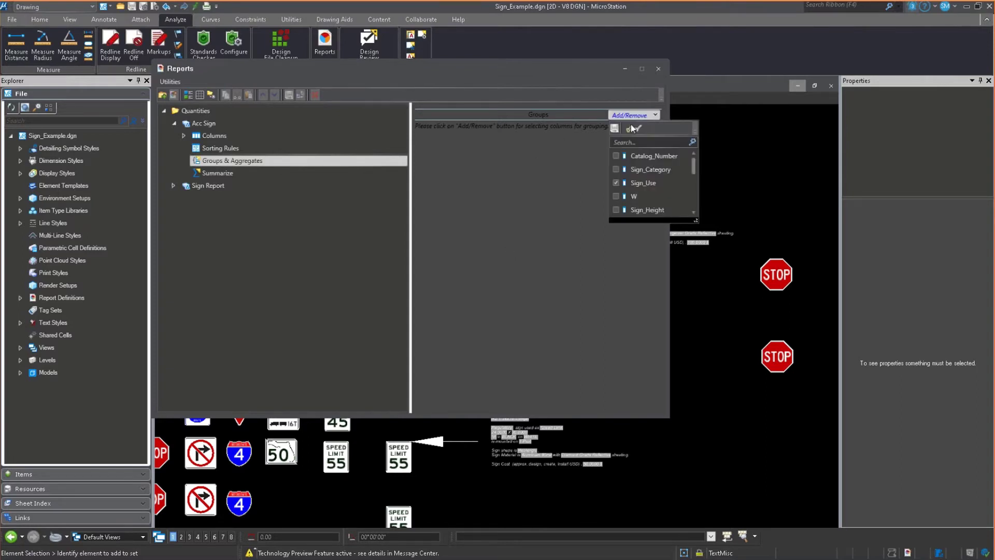
click(616, 129)
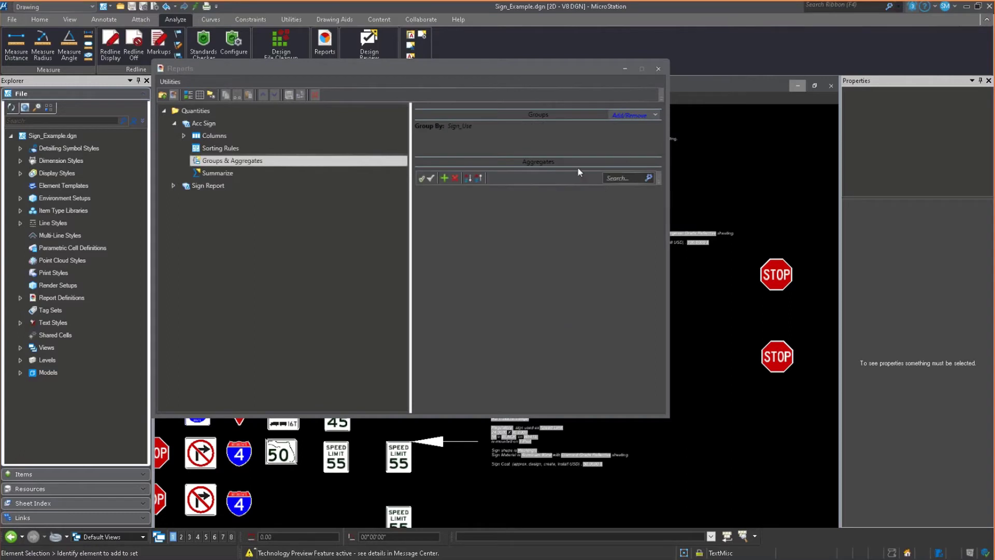
click(655, 115)
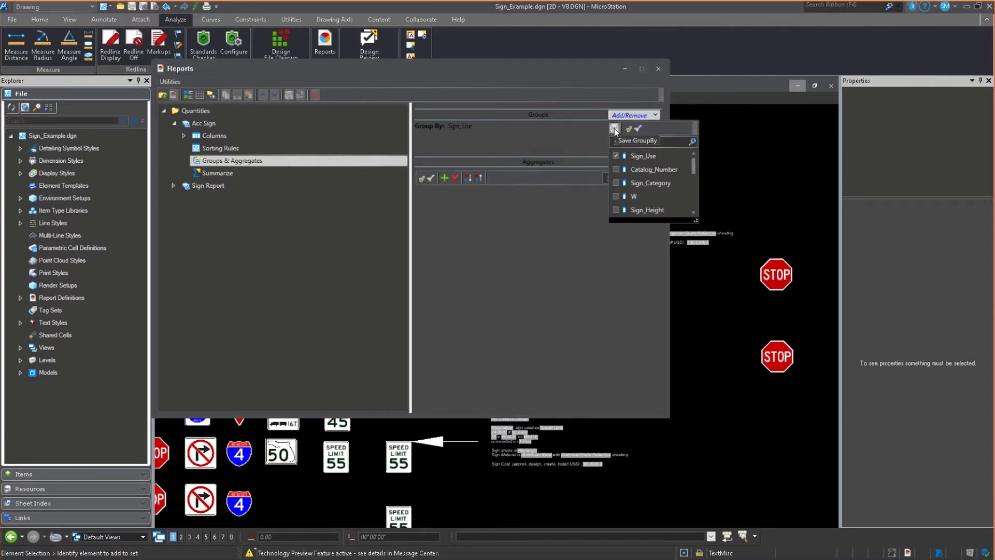
click(615, 129)
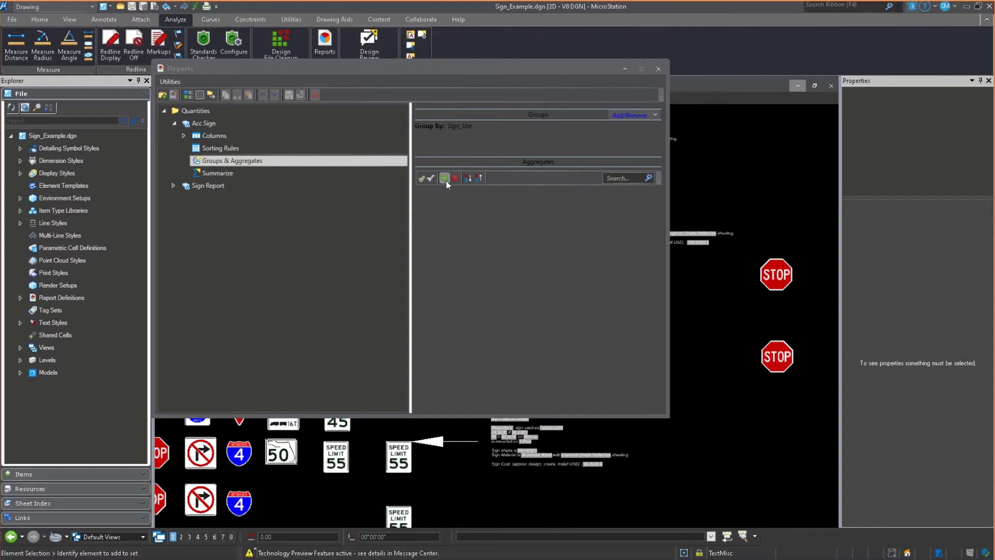
Step: Add an enabled Count aggregate on Catalog_Number
click(445, 178)
click(452, 194)
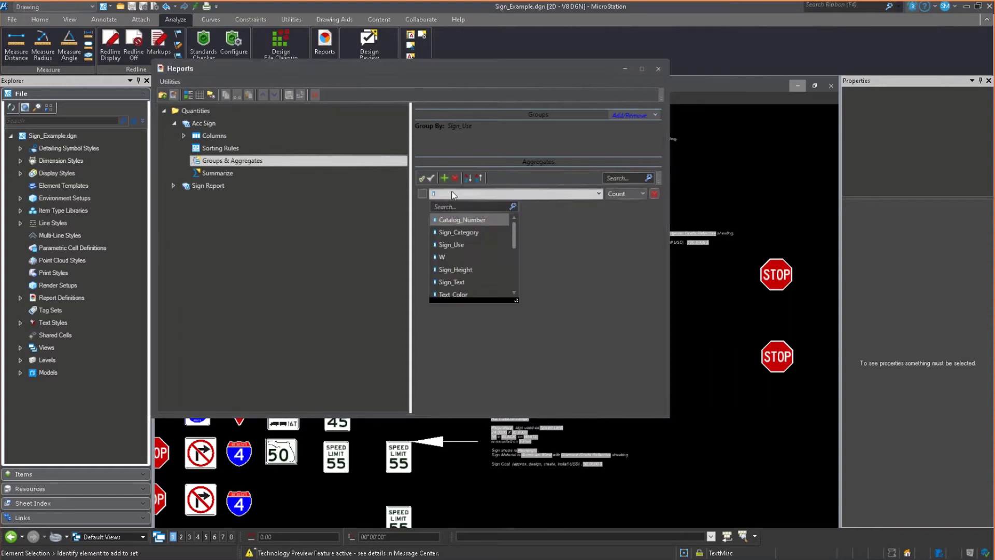
click(493, 219)
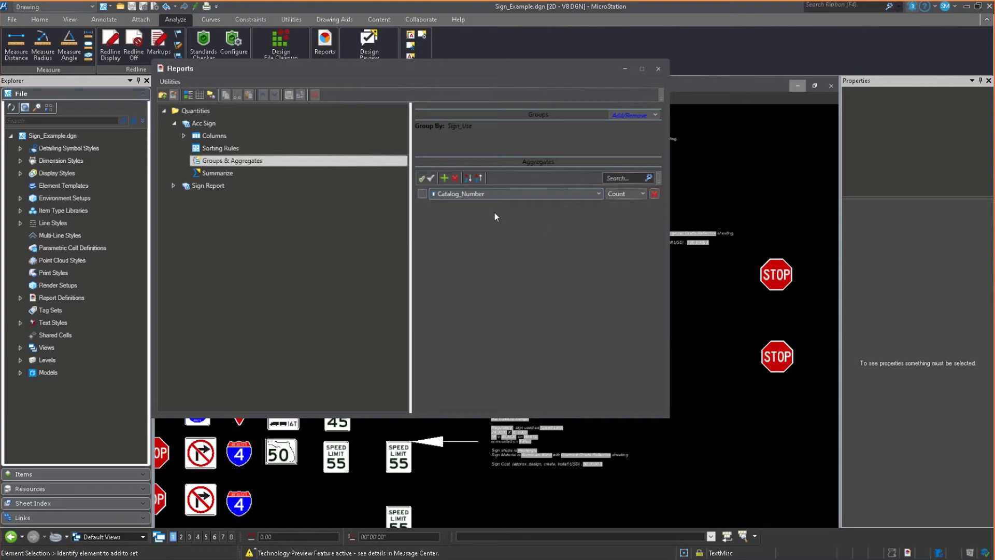
click(421, 194)
click(188, 95)
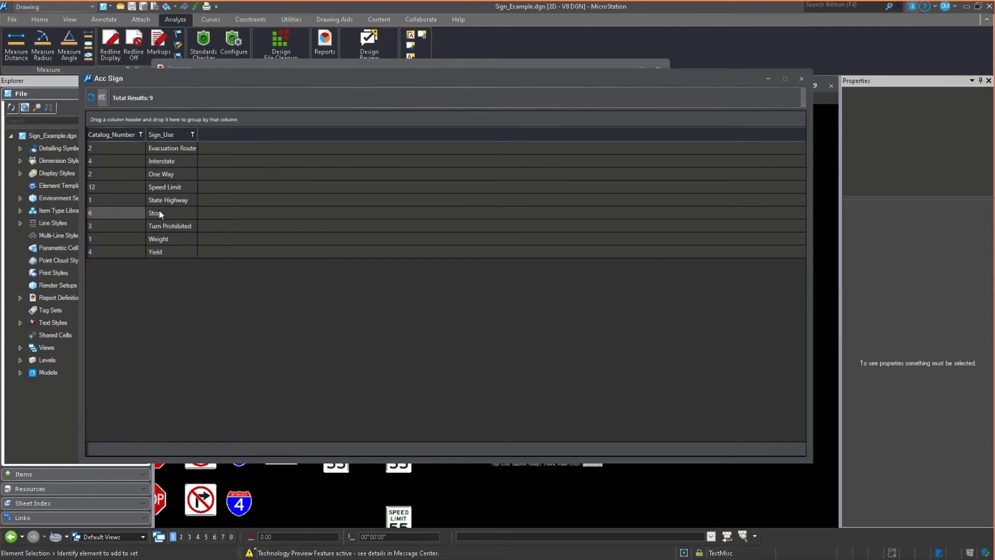
click(801, 79)
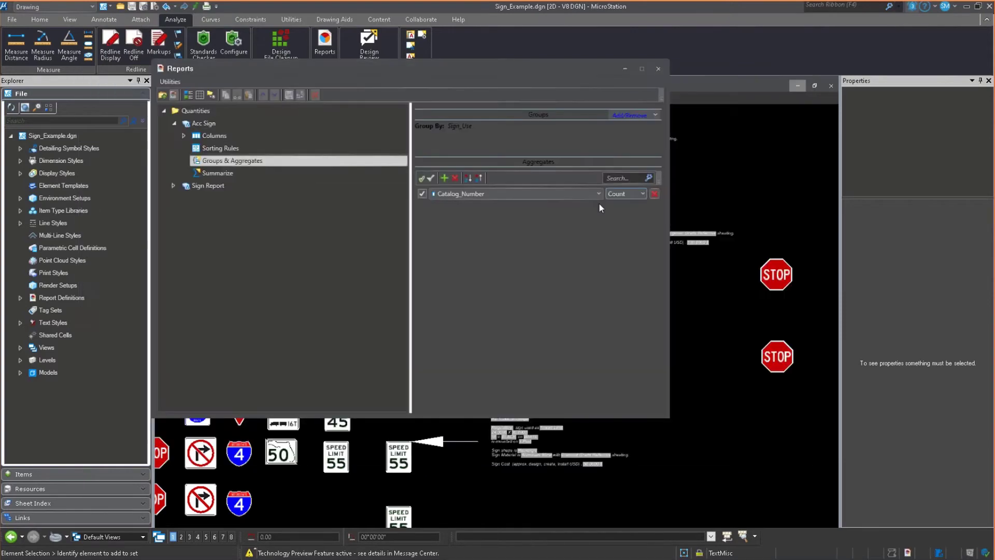
Step: Remove the Catalog_Number aggregate and group by Catalog_Number instead of Sign_Use
click(654, 193)
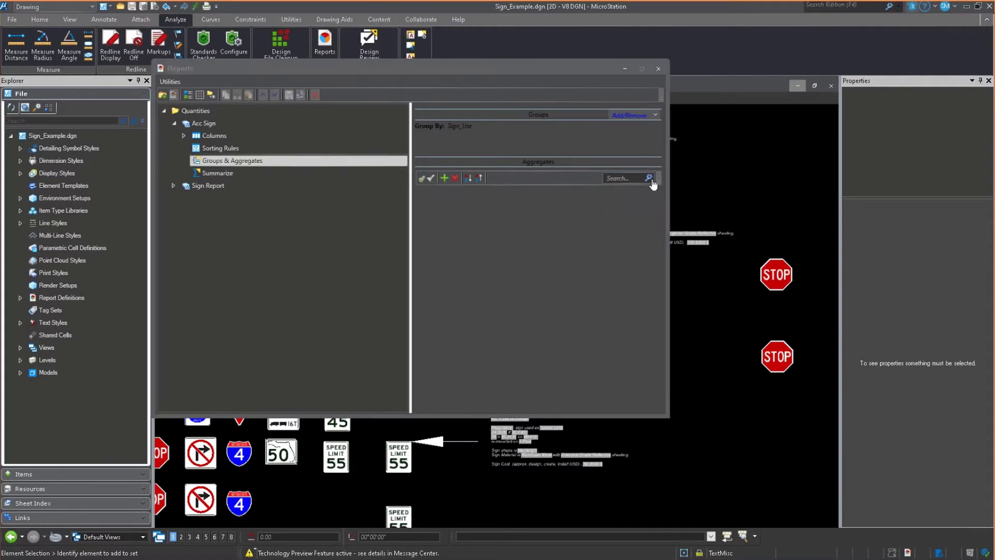
click(657, 116)
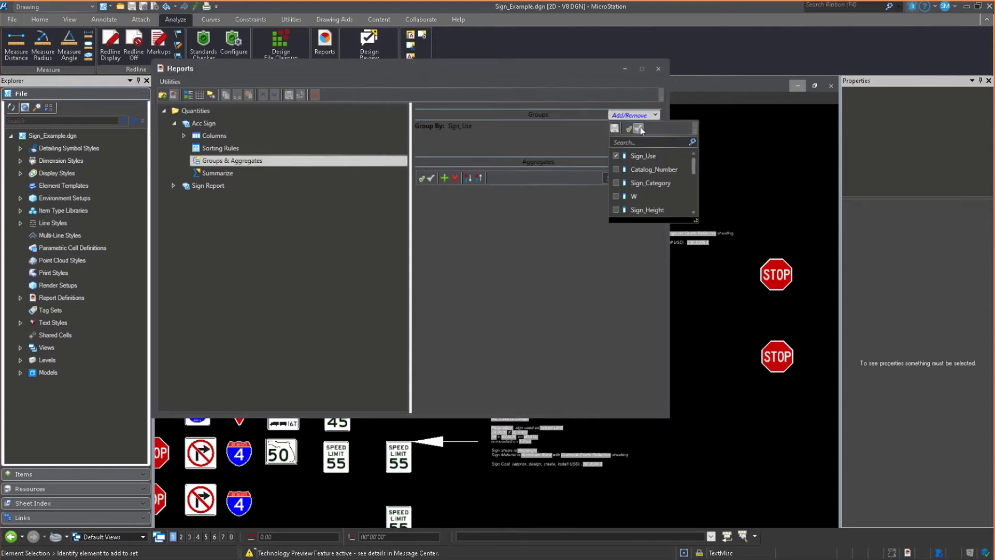
click(640, 129)
click(616, 169)
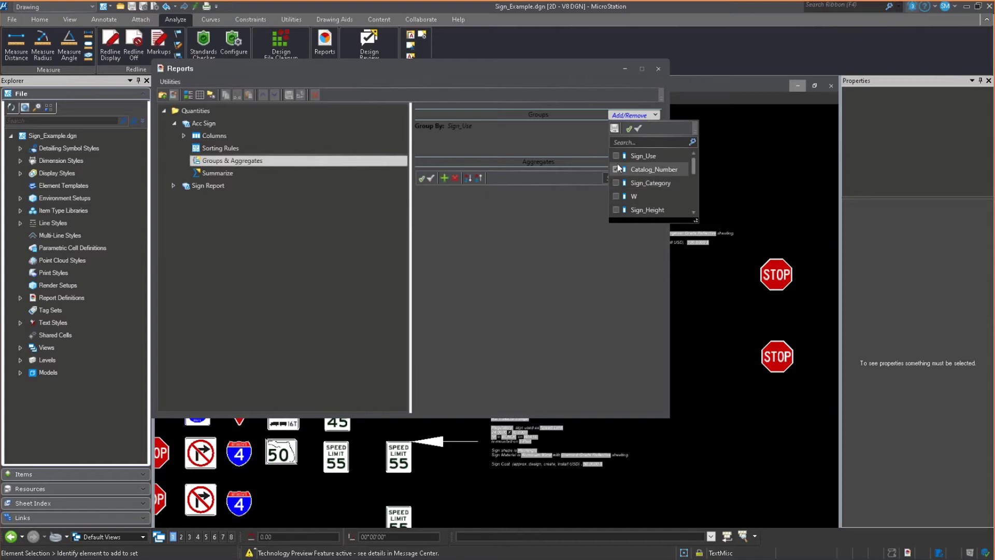
click(614, 129)
Step: Add a Count aggregate on the Sign_Use field
click(446, 179)
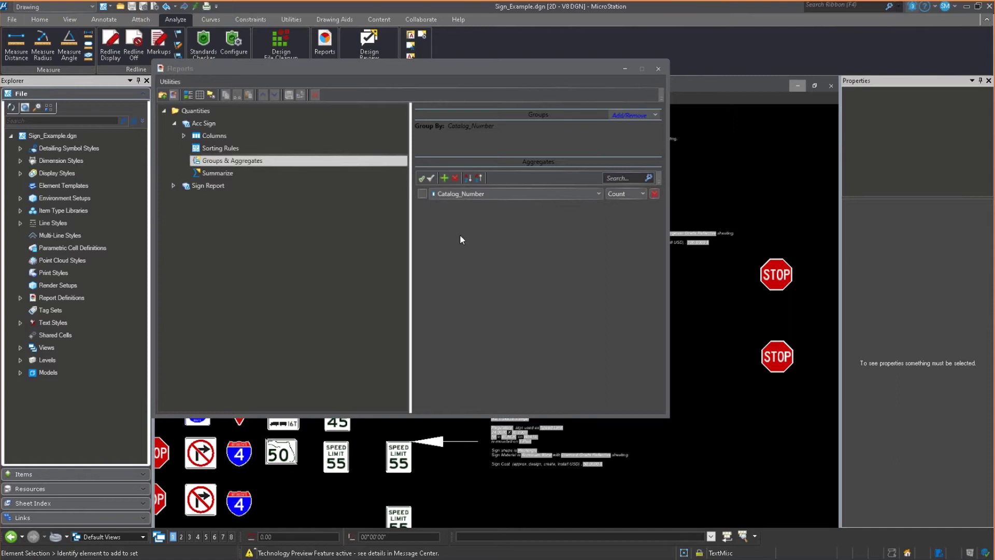
click(470, 194)
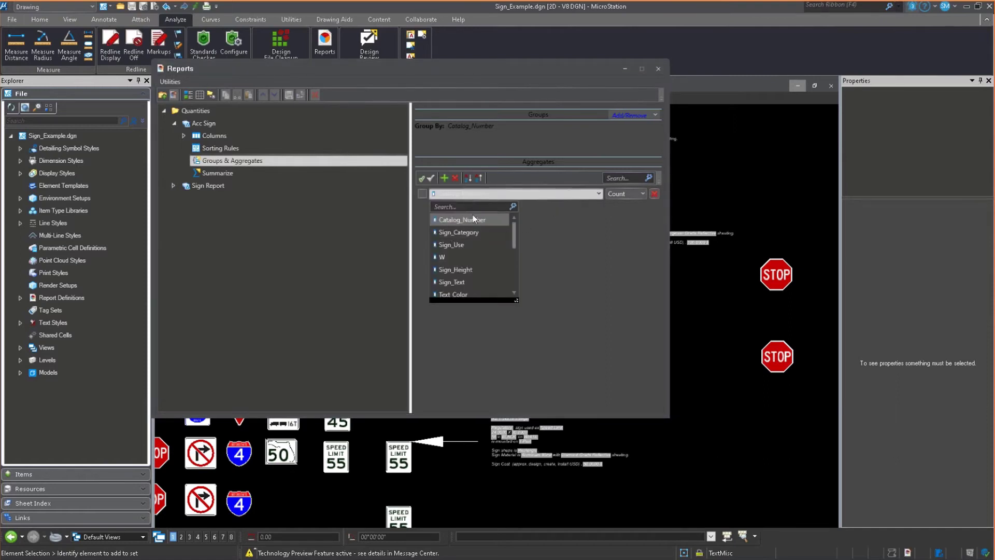
click(471, 244)
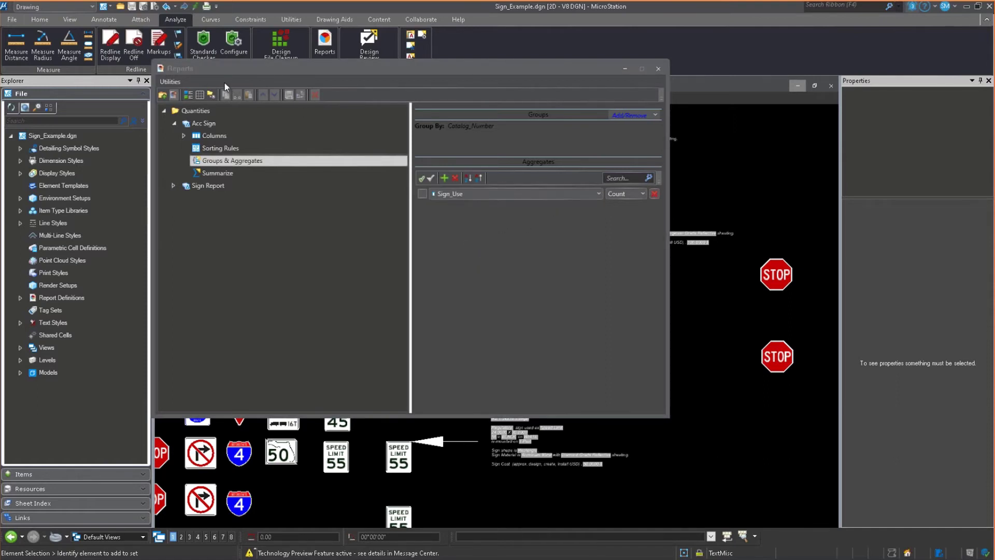
Step: Generate the 10-row Acc Sign results, then close the results window
click(189, 94)
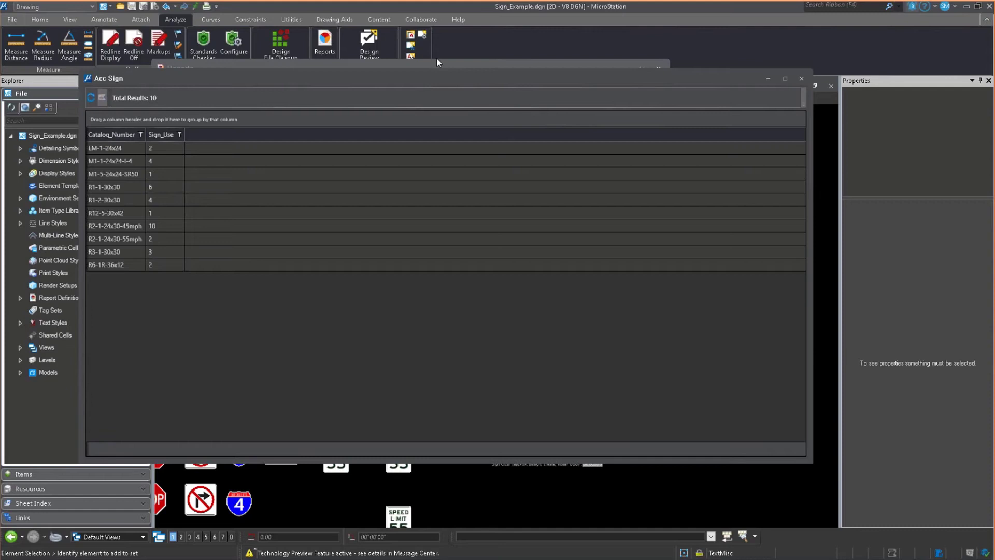
click(801, 80)
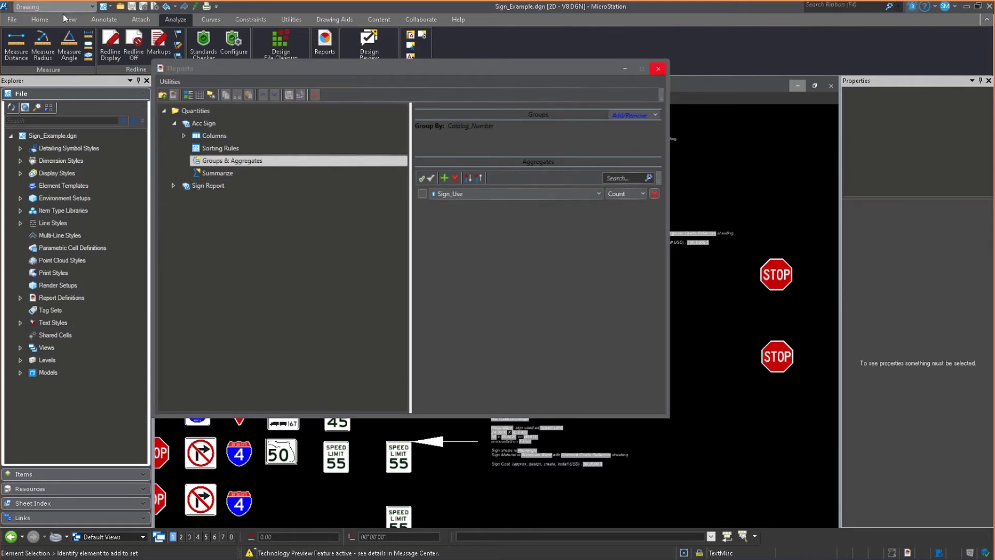
Step: Open WildCardinDisplayRule.dgn and show the Metal Guardrail report's Summarize settings
click(19, 21)
key(Escape)
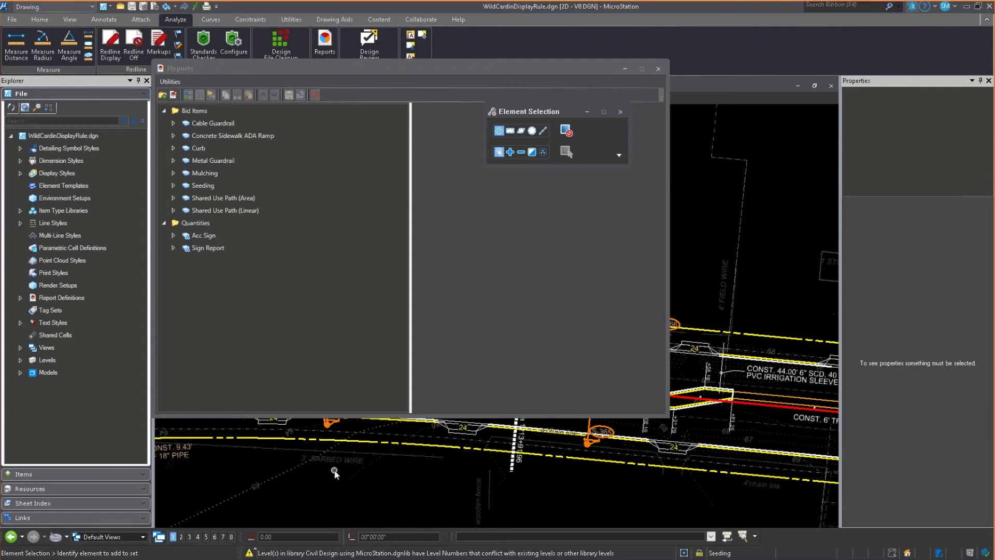
click(205, 161)
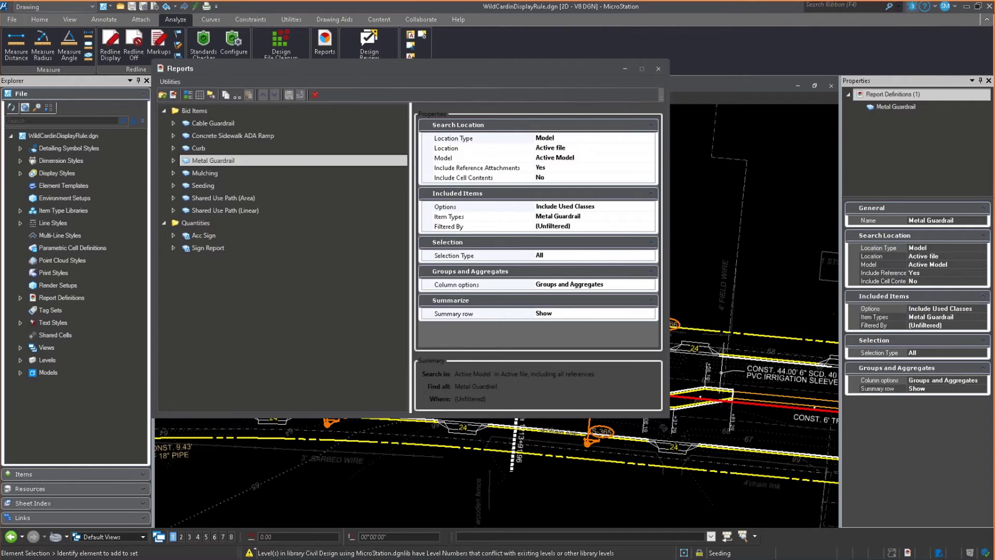
click(174, 161)
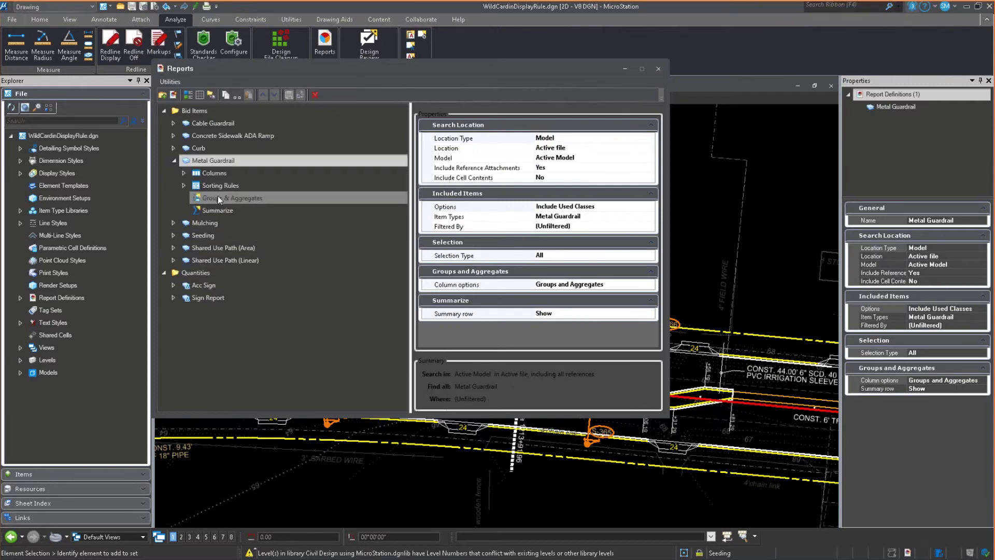
click(217, 197)
click(226, 208)
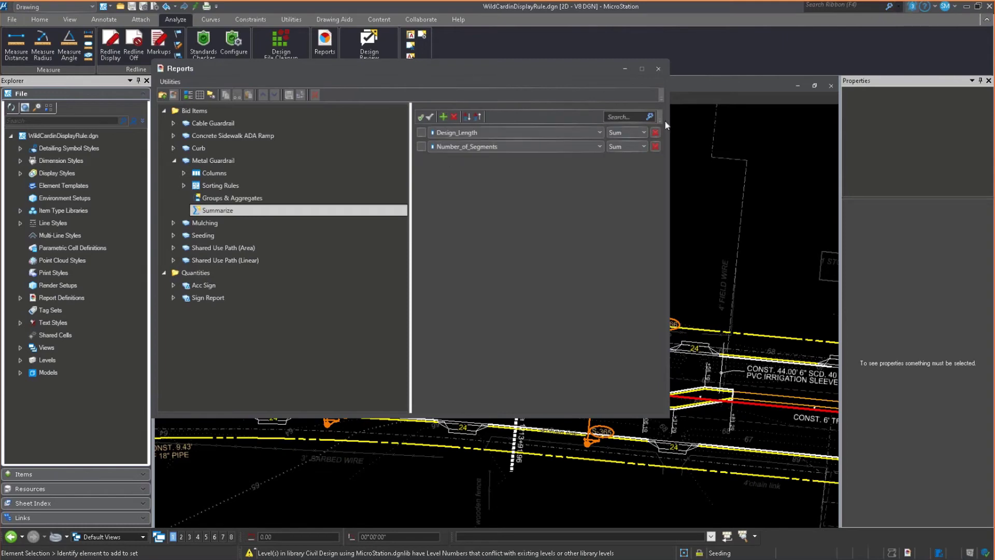
Step: Delete the Design_Length and Number_of_Segments summary totals
click(655, 132)
click(654, 132)
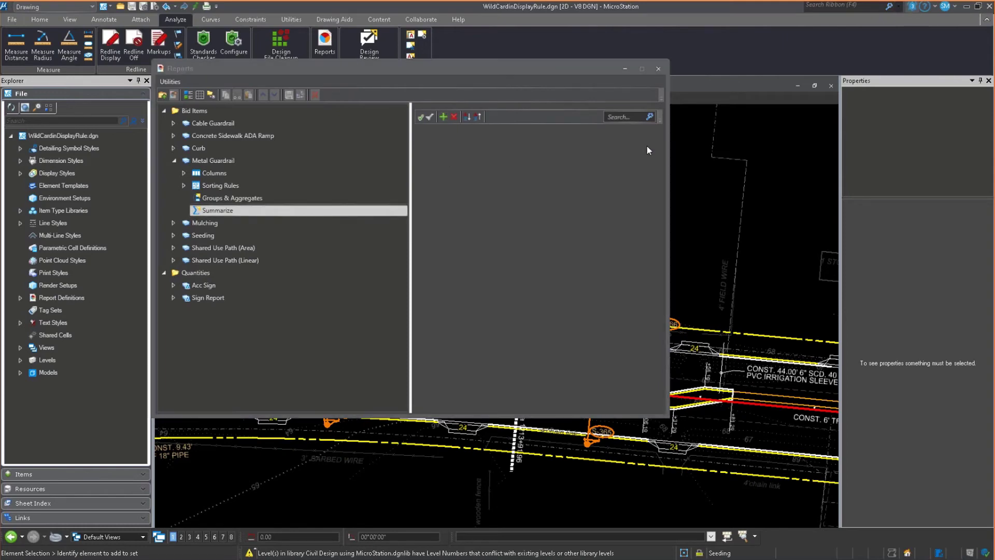
click(224, 200)
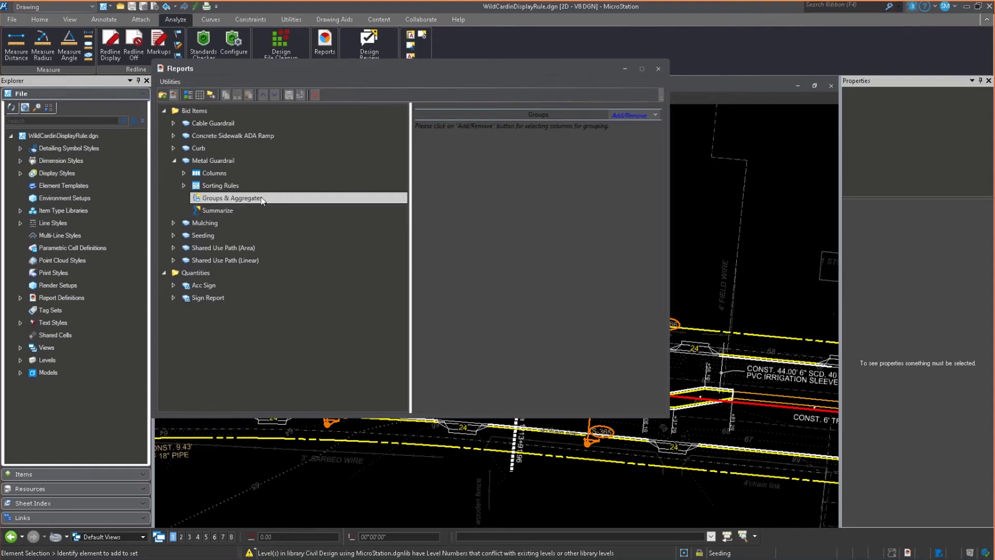
click(223, 212)
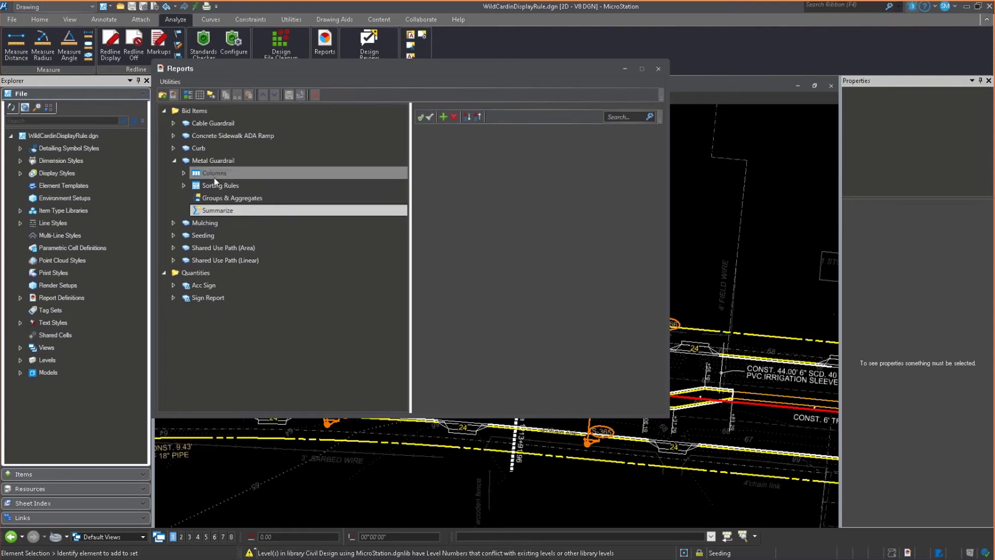
Step: Preview the Metal Guardrail report's nine rows without totals, then close the results
click(213, 161)
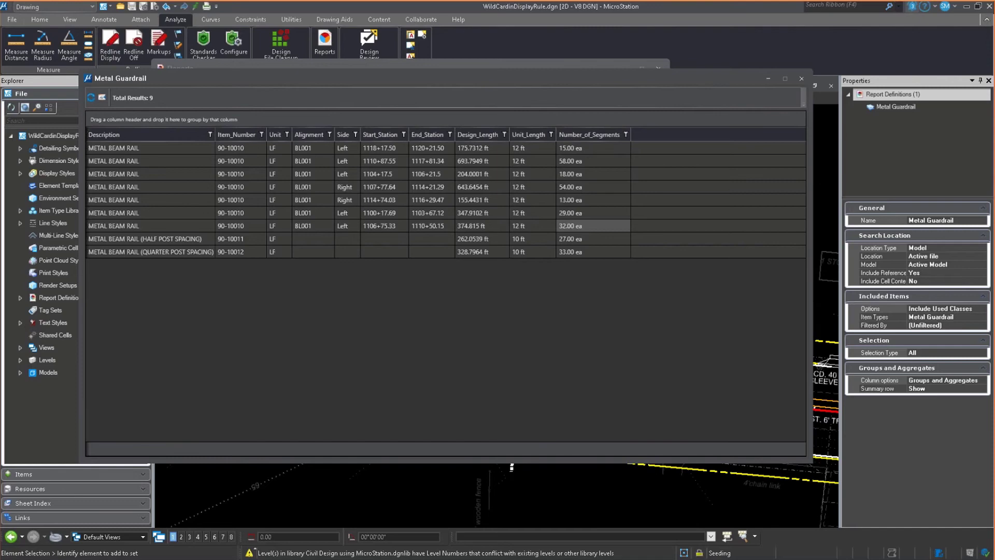
click(801, 79)
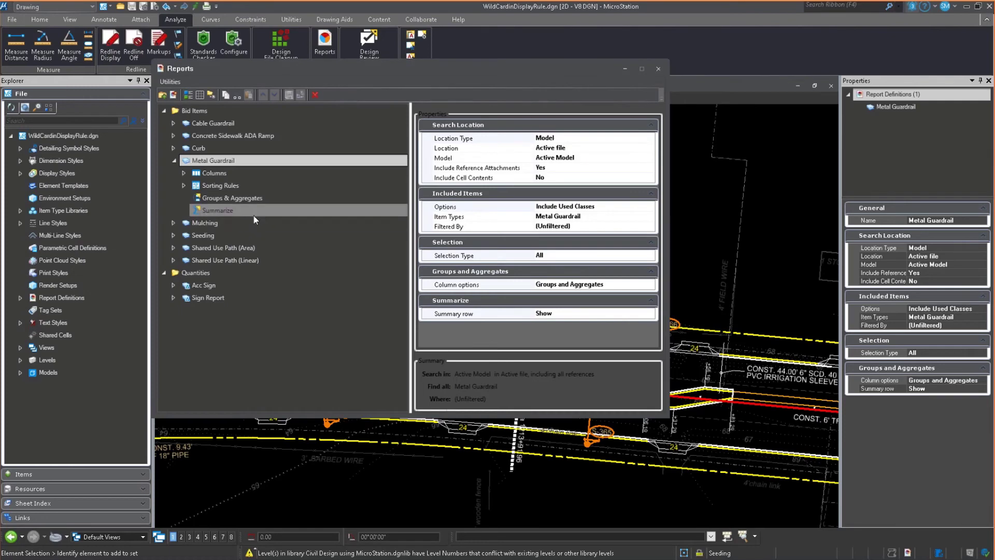
Step: Add a Summarize row that sums Design_Length
click(254, 212)
click(443, 117)
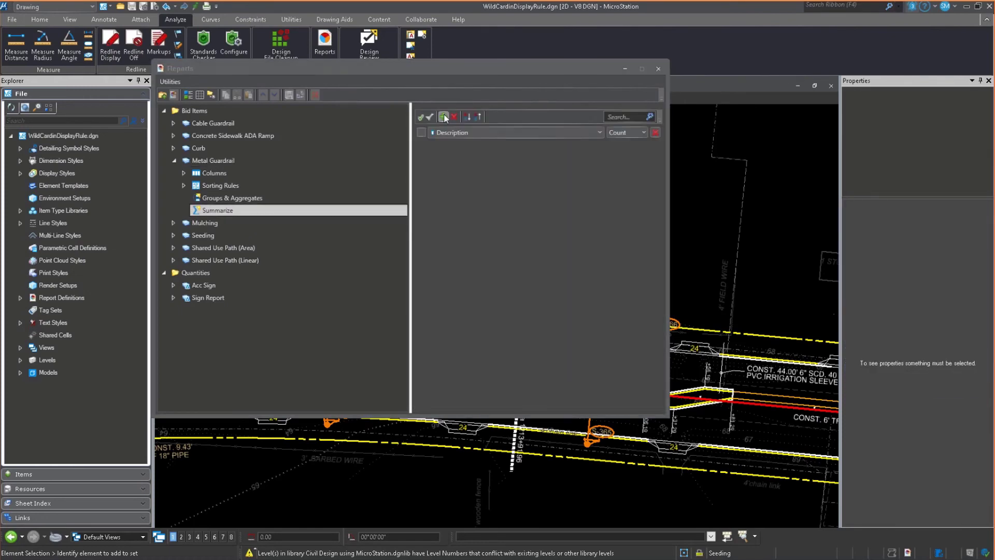
click(451, 132)
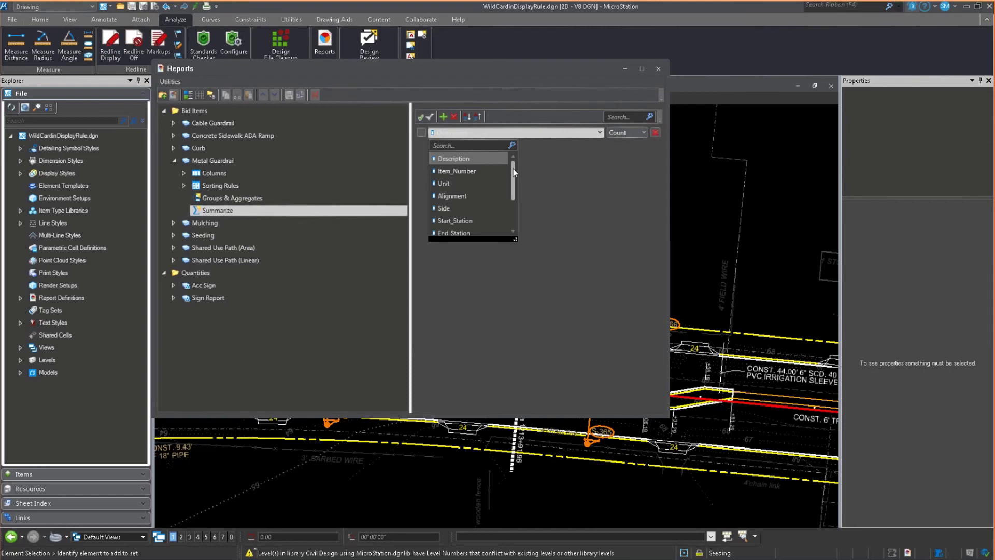
drag(513, 169, 506, 191)
click(455, 209)
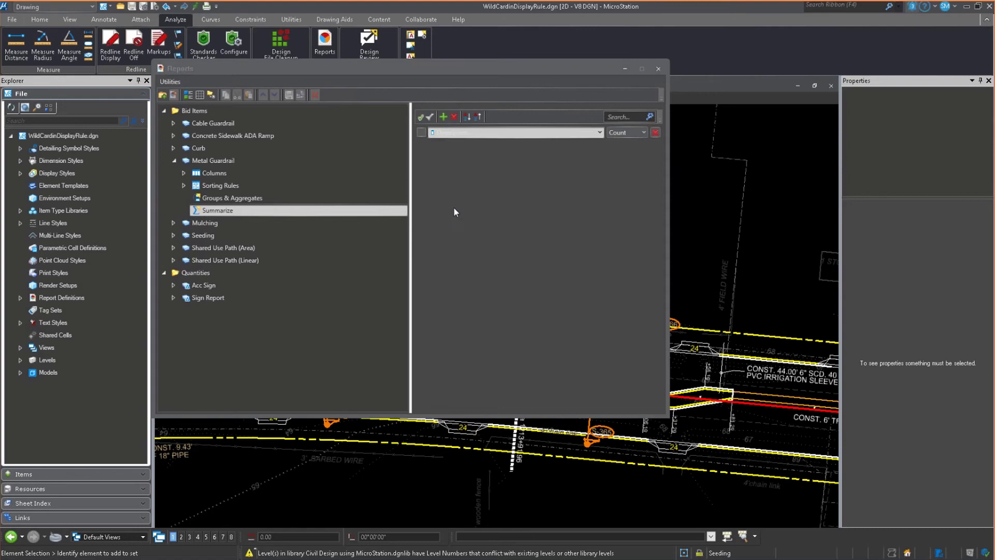
click(616, 137)
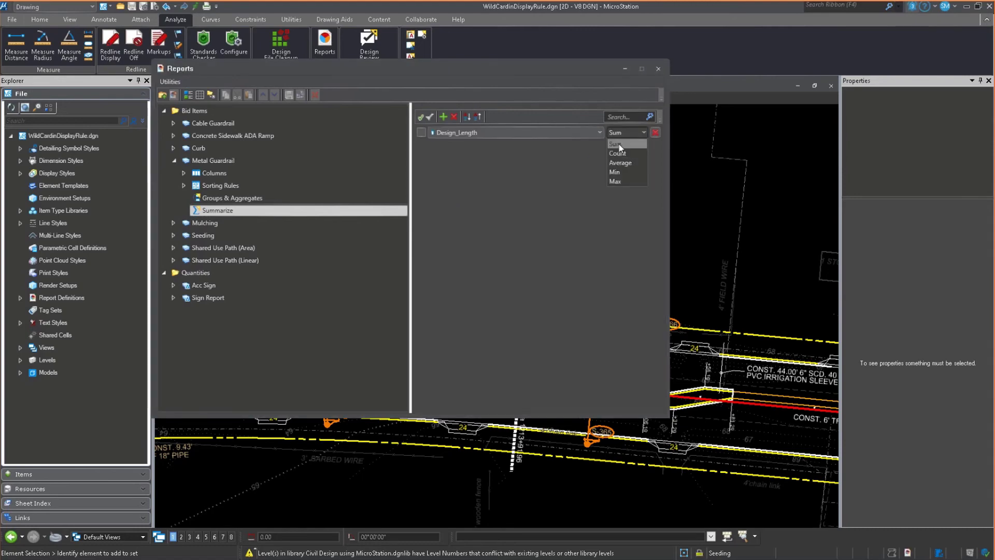
click(618, 144)
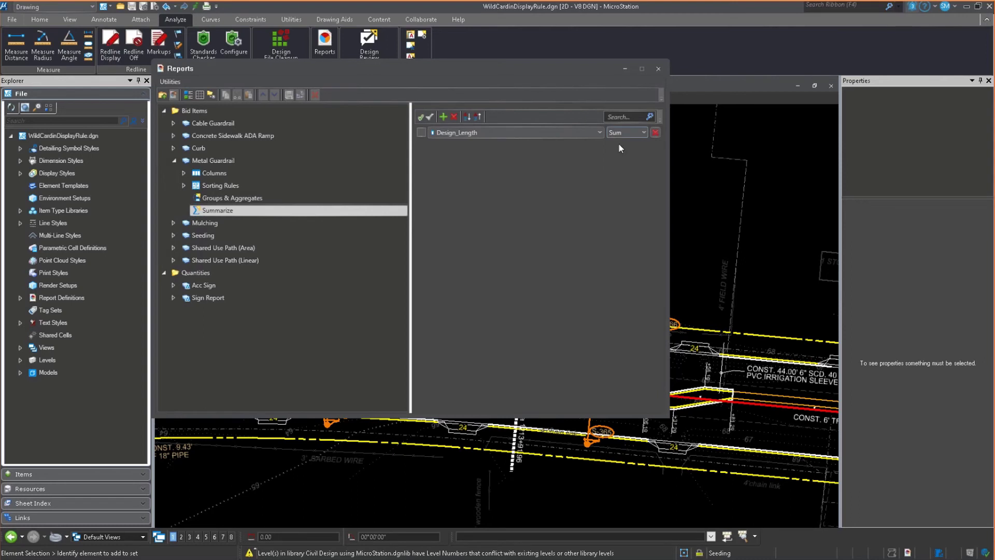
Step: Add a second Summarize row counting Number_of_Segments
click(443, 116)
click(449, 147)
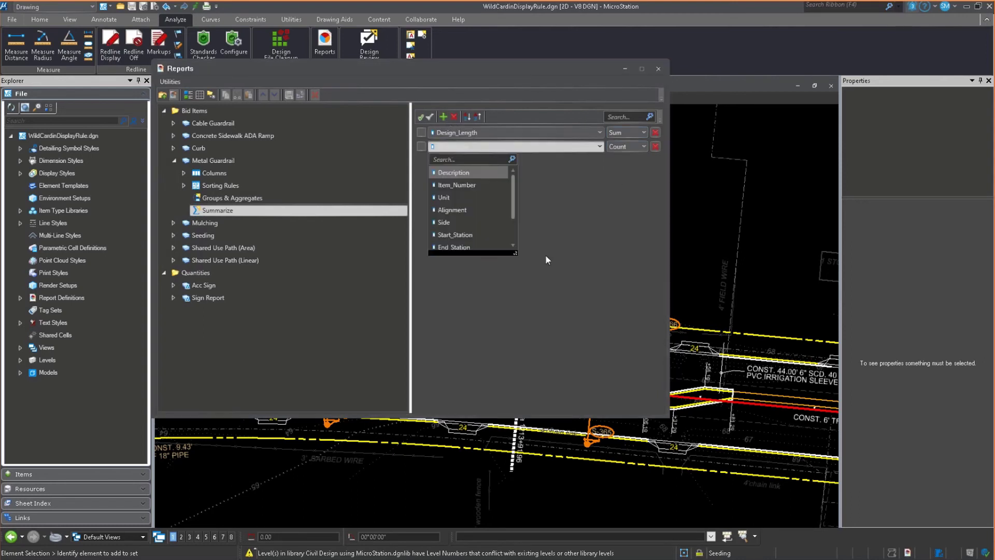
click(472, 234)
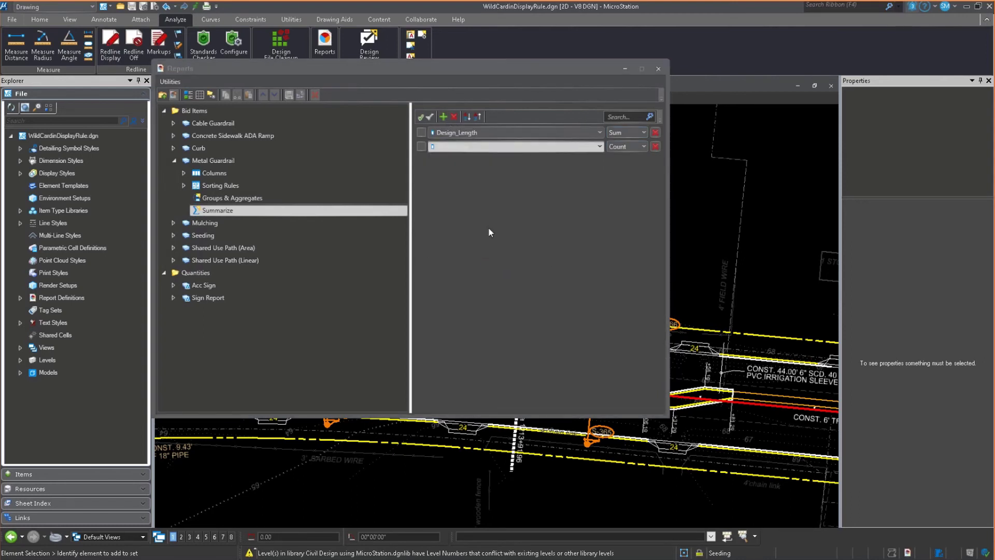
click(623, 150)
click(620, 168)
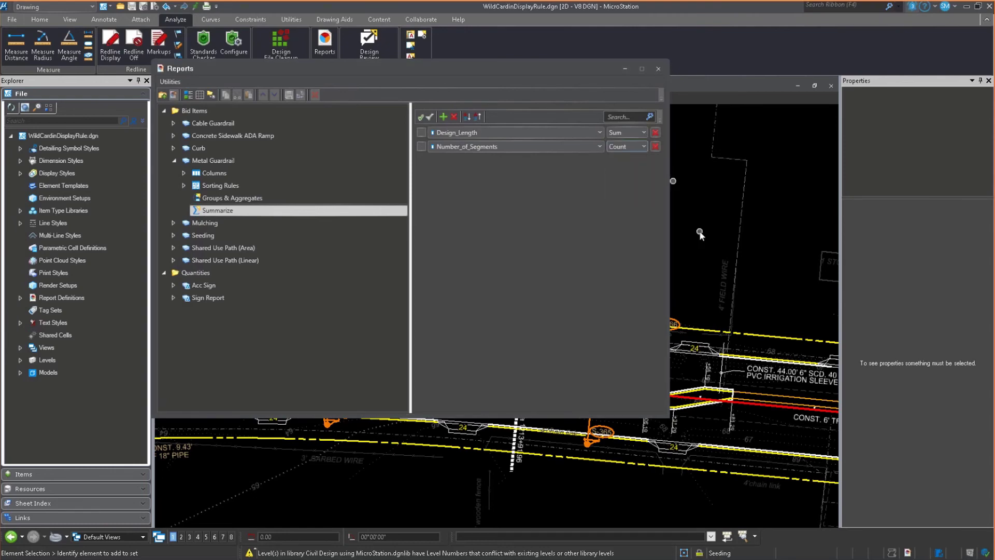
Step: Regenerate the report with Number_of_Segments changed to Sum, totaling 279.00 ea and 3186.1903 ft
click(189, 96)
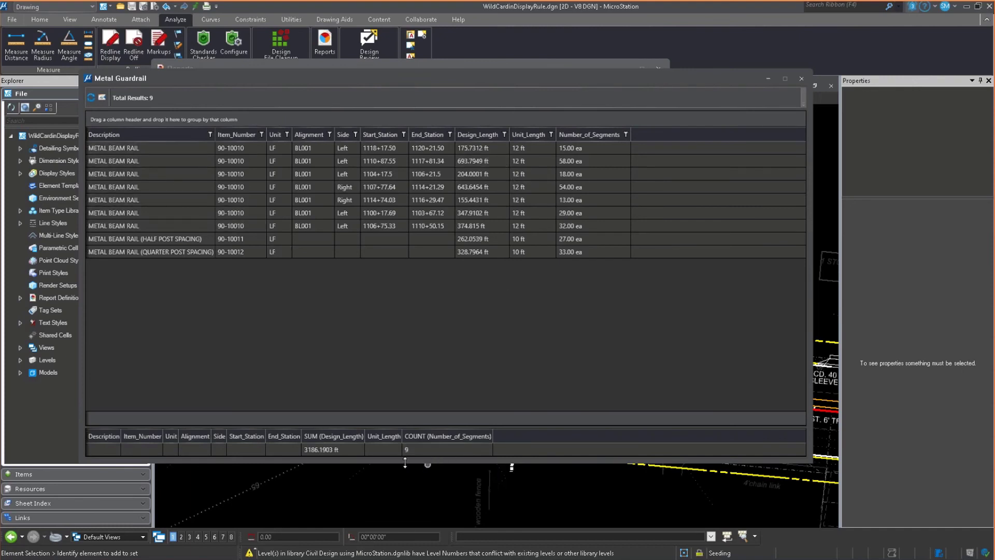
drag(647, 77, 629, 157)
click(628, 147)
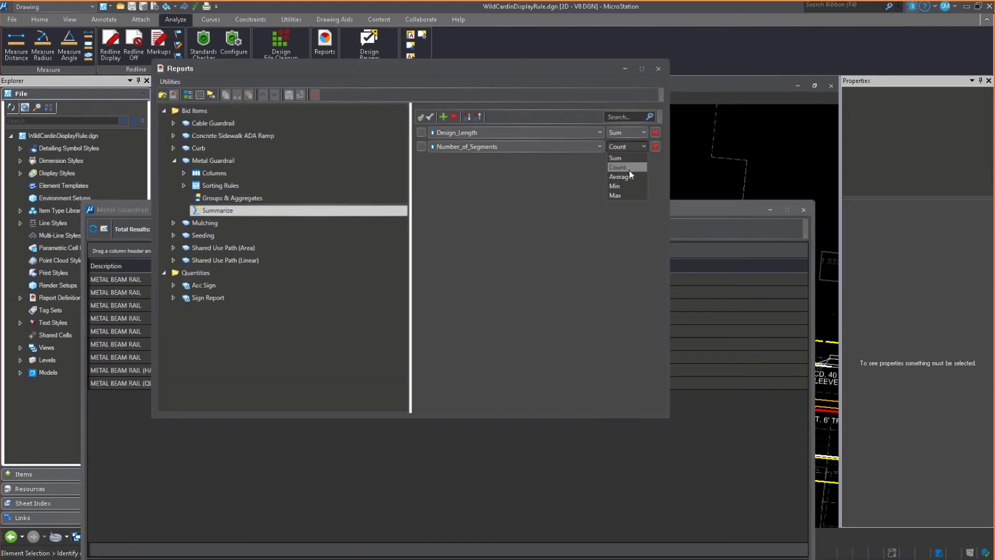
click(623, 161)
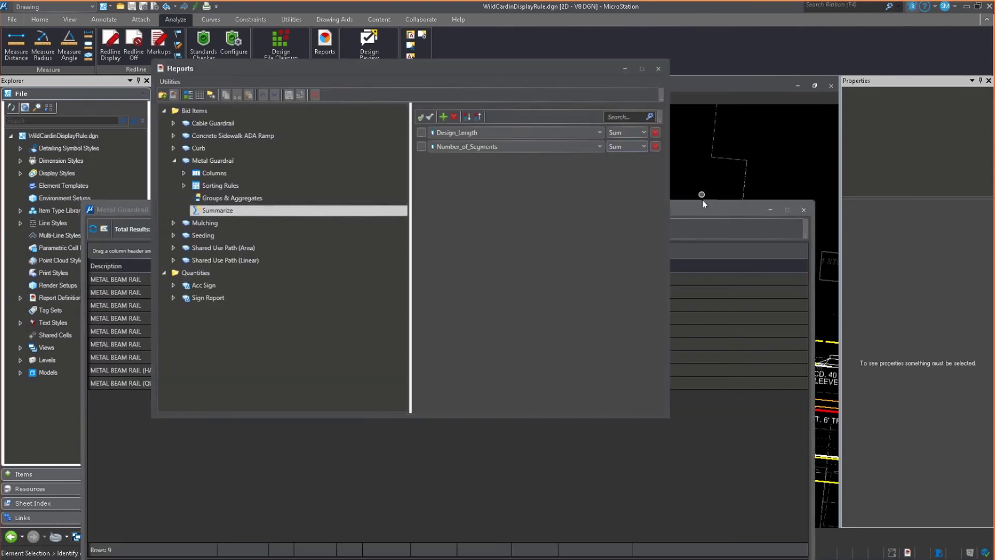
drag(689, 208, 692, 115)
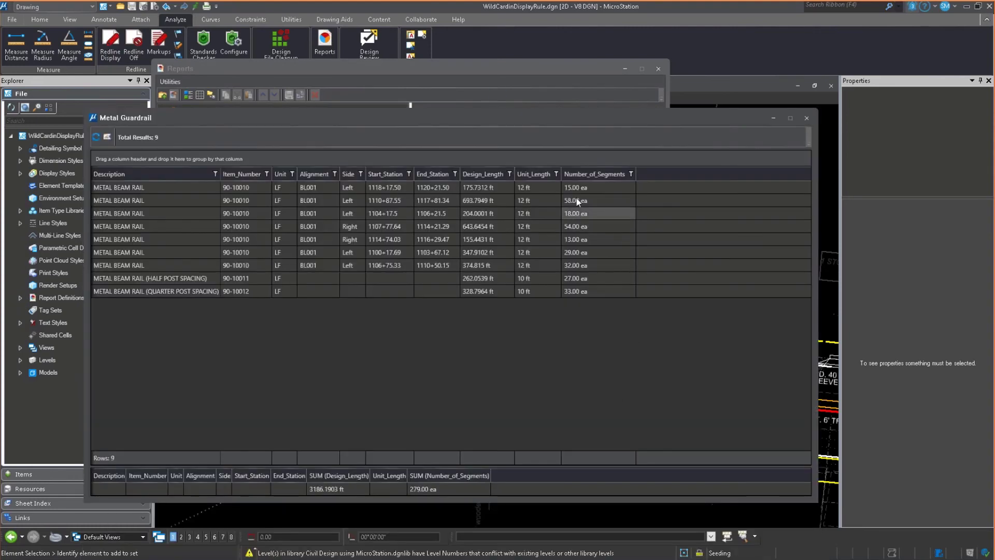